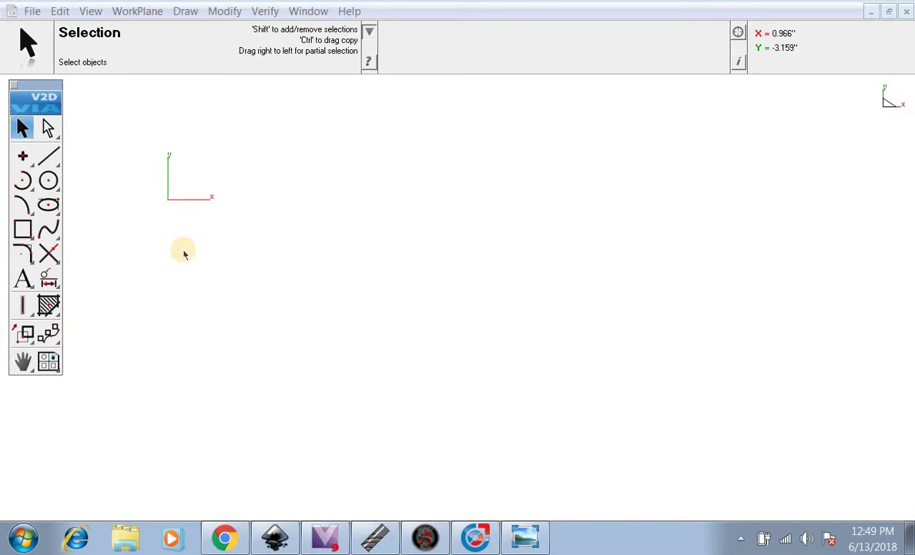
# Step: Import the 'leaves' DWG/DXF file from the Desktop into the empty ViaCAD 2D drawing
pyautogui.click(32, 14)
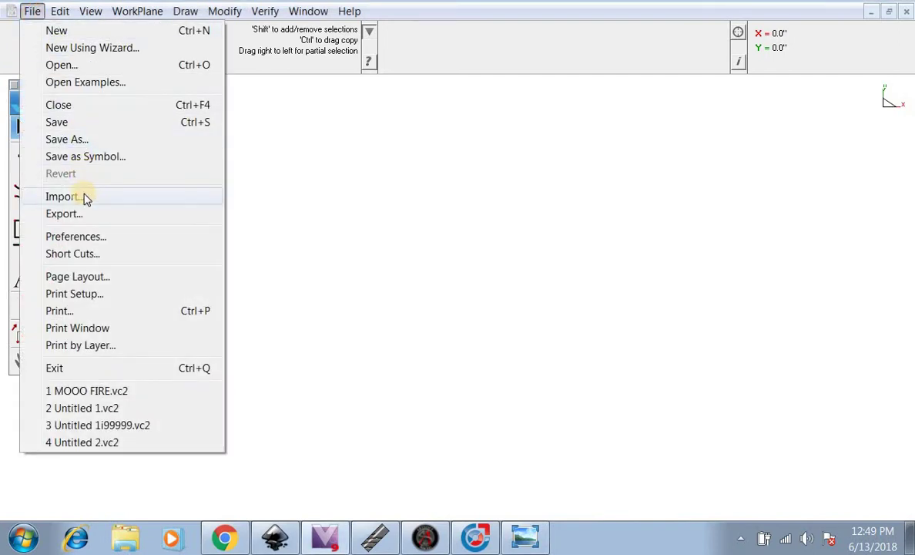
pyautogui.click(62, 197)
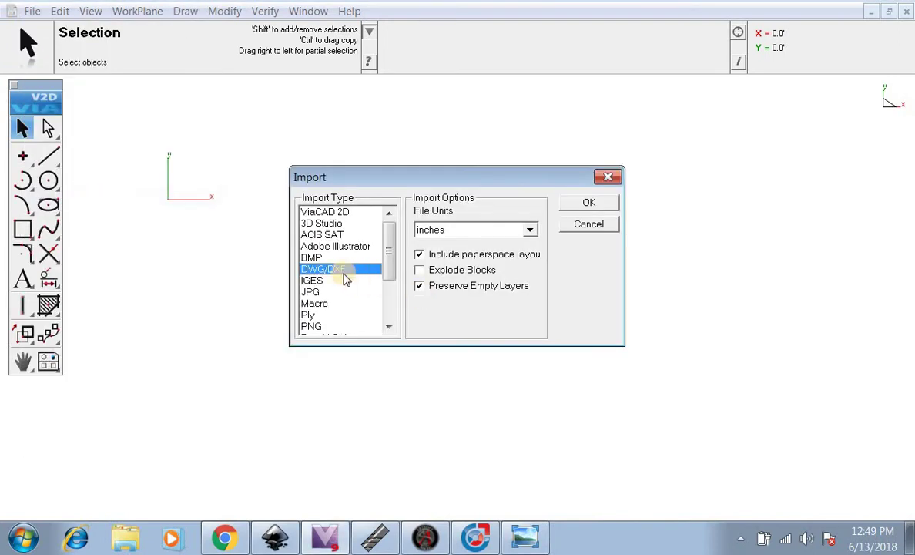
pyautogui.click(577, 204)
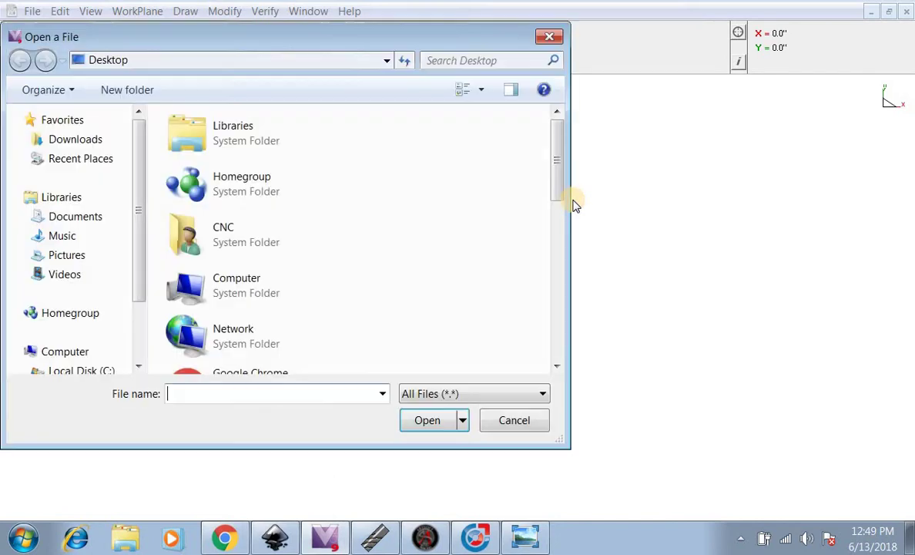
pyautogui.moveTo(558, 172); pyautogui.dragTo(551, 328)
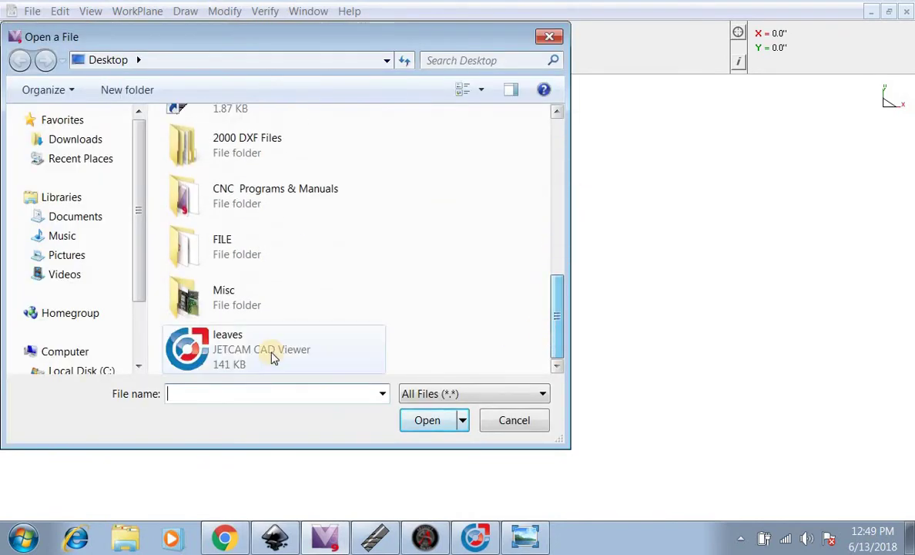
pyautogui.click(258, 345)
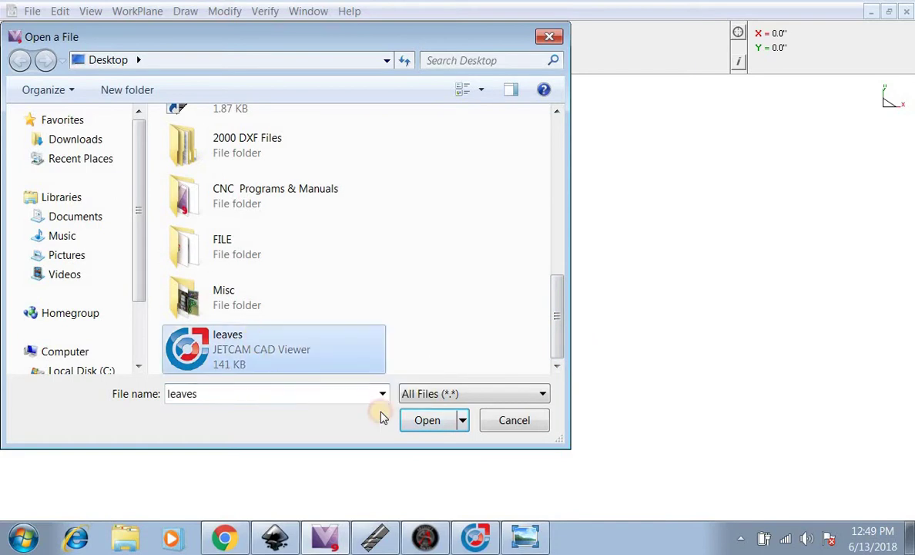
pyautogui.click(441, 426)
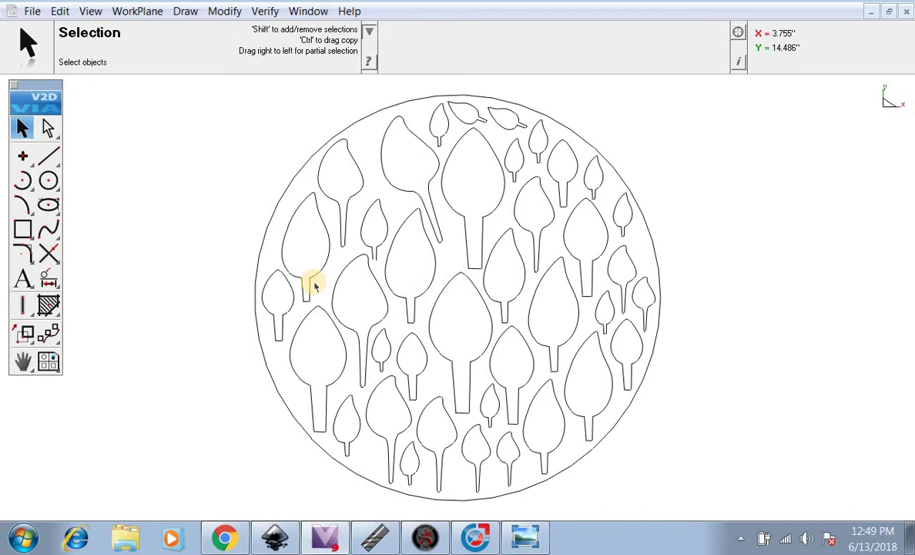
# Step: Zoom in on the imported leaves until an open leaf stem end fills the view
pyautogui.scroll(2, 310, 286)
pyautogui.scroll(-4, 442, 204)
pyautogui.scroll(5, 443, 203)
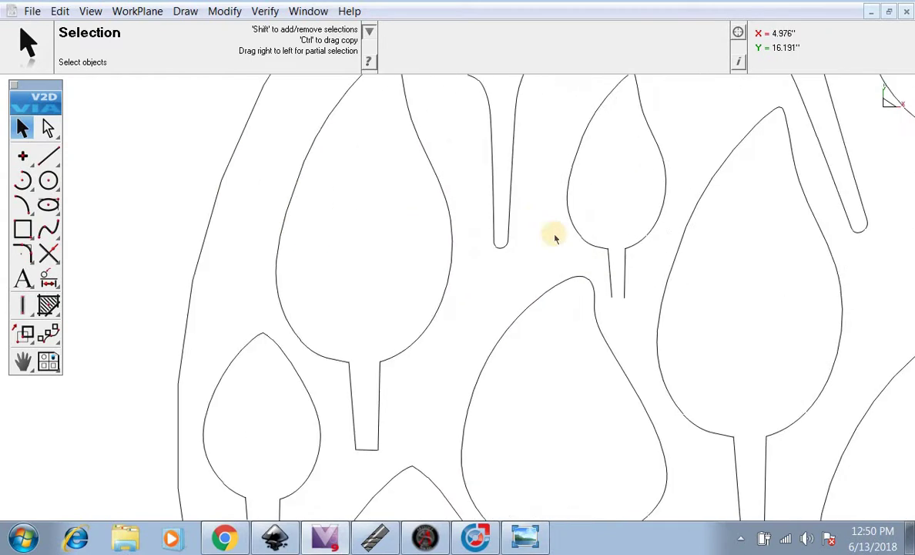
pyautogui.scroll(-4, 327, 271)
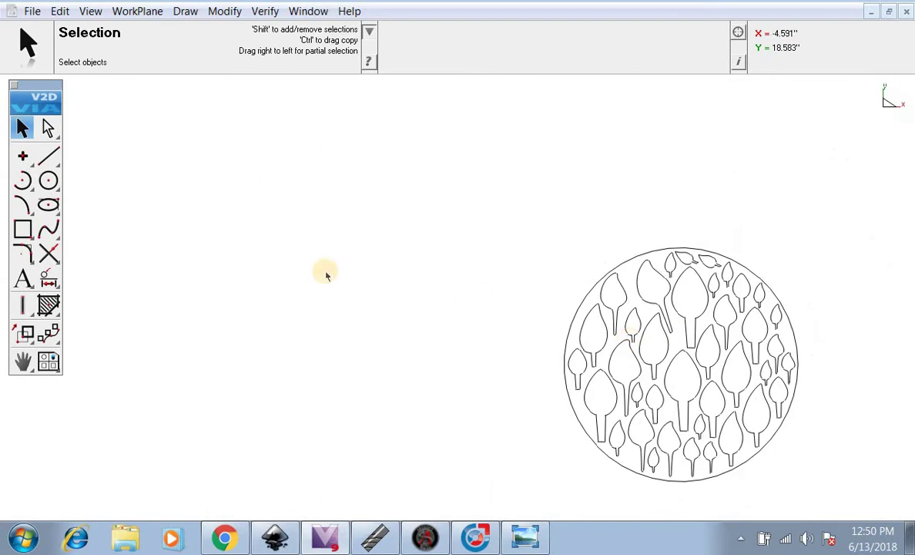
pyautogui.scroll(3, 819, 405)
pyautogui.scroll(-2, 463, 274)
pyautogui.scroll(3, 463, 274)
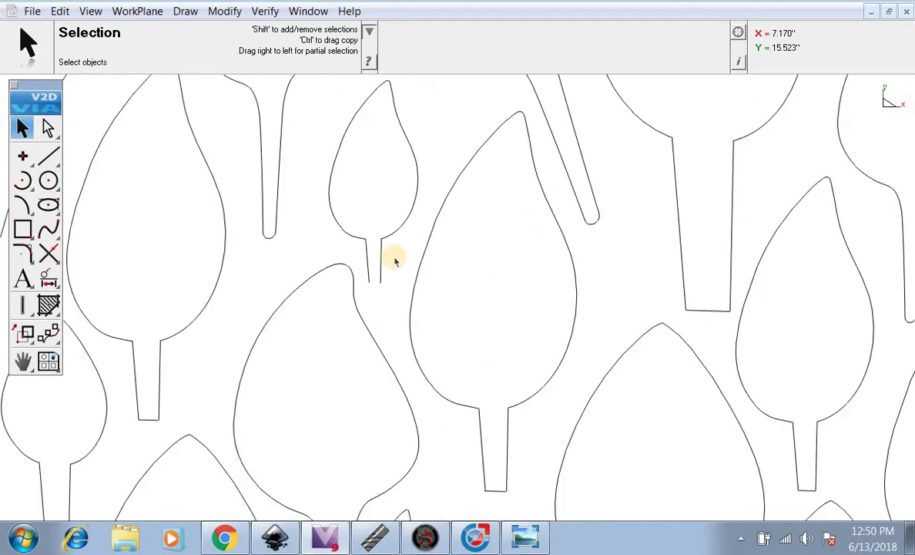
pyautogui.scroll(3, 391, 255)
# Step: Draw a short 0.134" single line between the two open stem endpoints to close the leaf
pyautogui.click(48, 155)
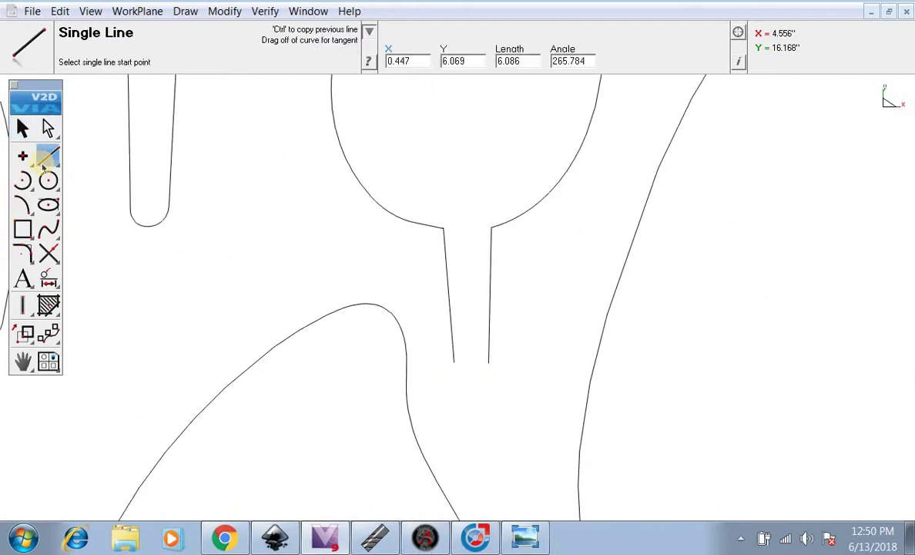
pyautogui.click(452, 364)
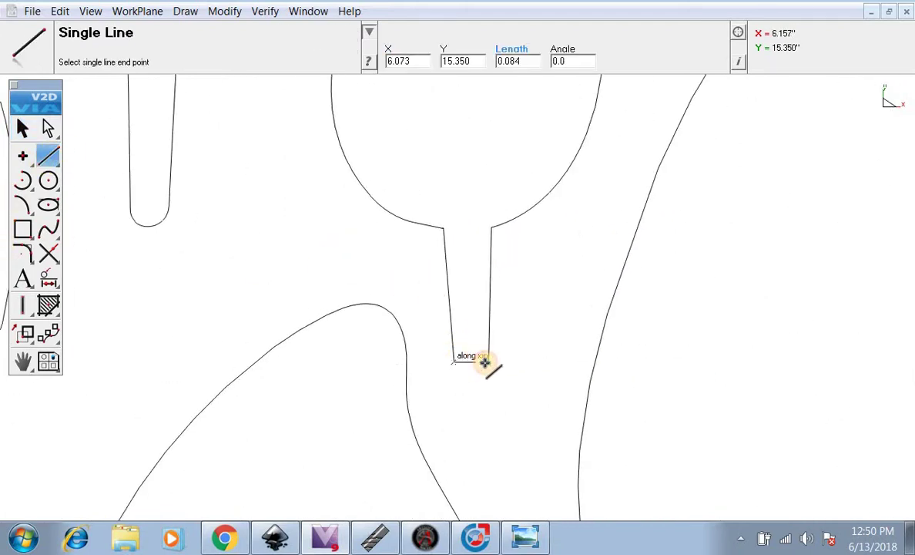
pyautogui.click(489, 362)
pyautogui.scroll(-3, 522, 419)
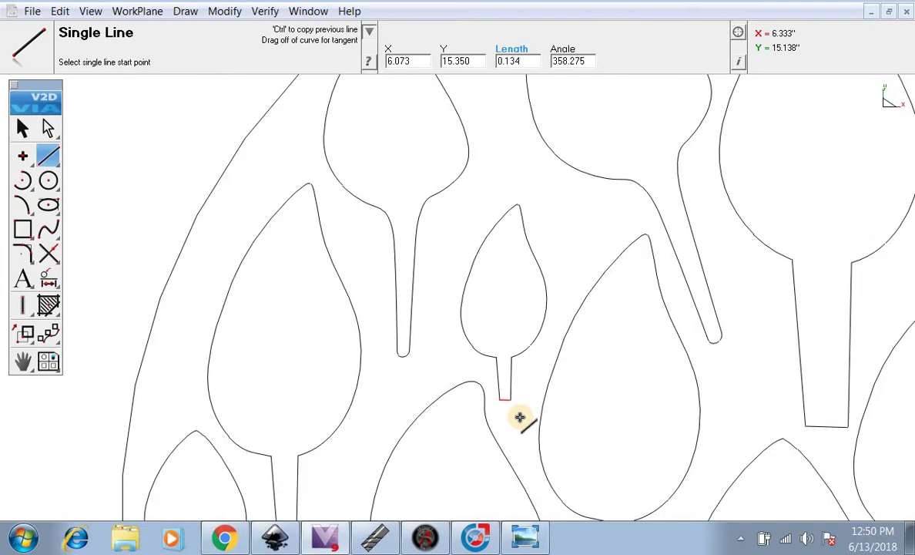
pyautogui.click(22, 128)
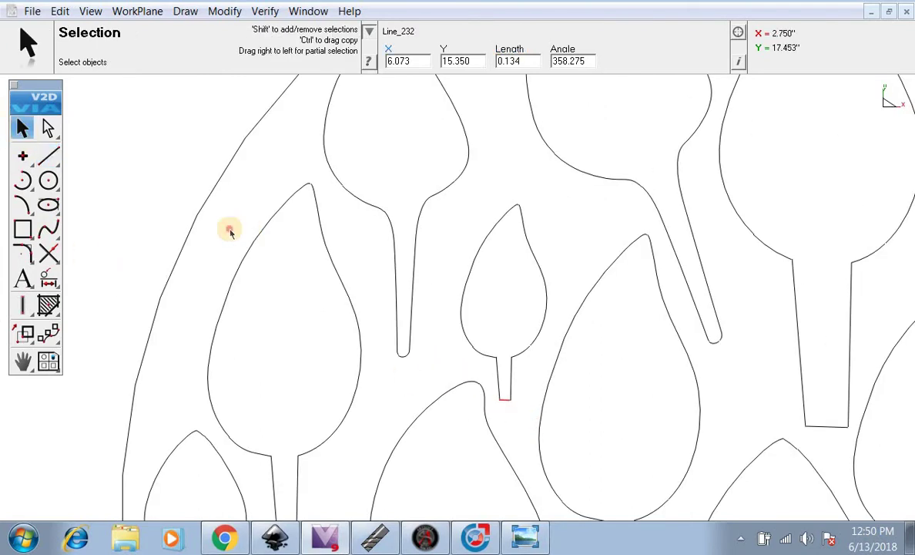
pyautogui.scroll(-5, 230, 231)
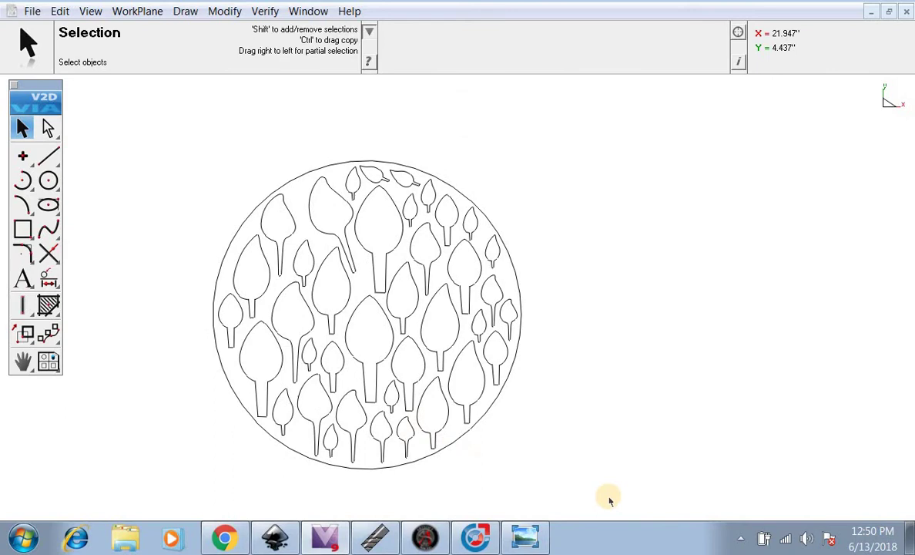
# Step: Box-select the circle and all leaf cutouts, group them with Edit > Group, then deselect
pyautogui.moveTo(609, 499); pyautogui.dragTo(159, 144)
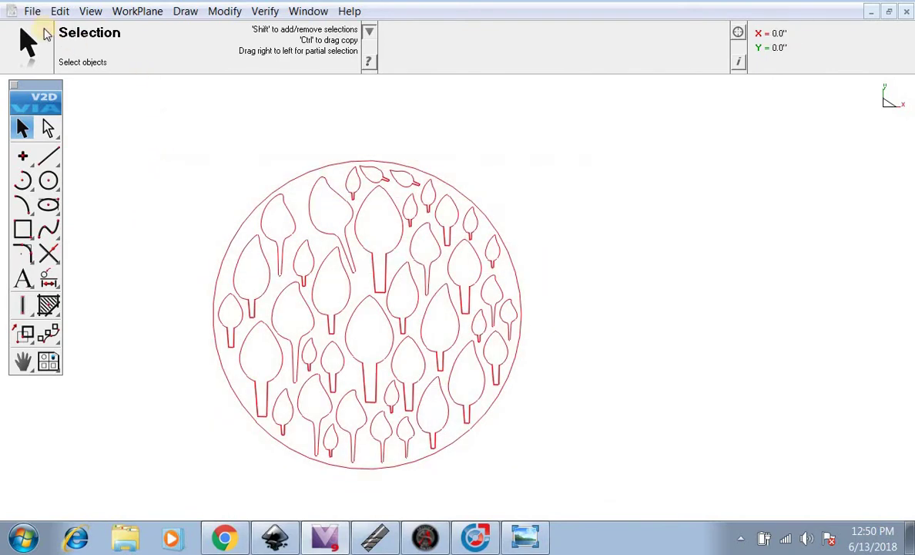
pyautogui.click(60, 12)
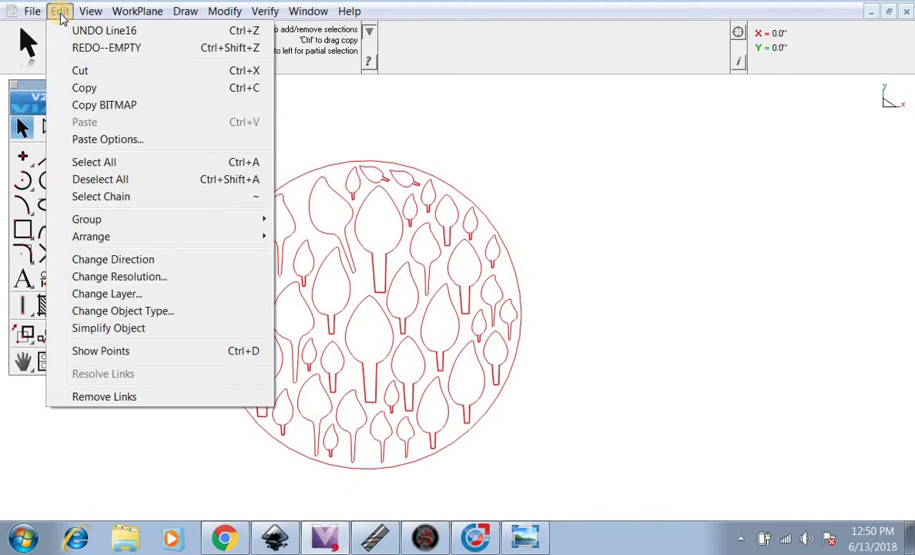
pyautogui.moveTo(134, 220)
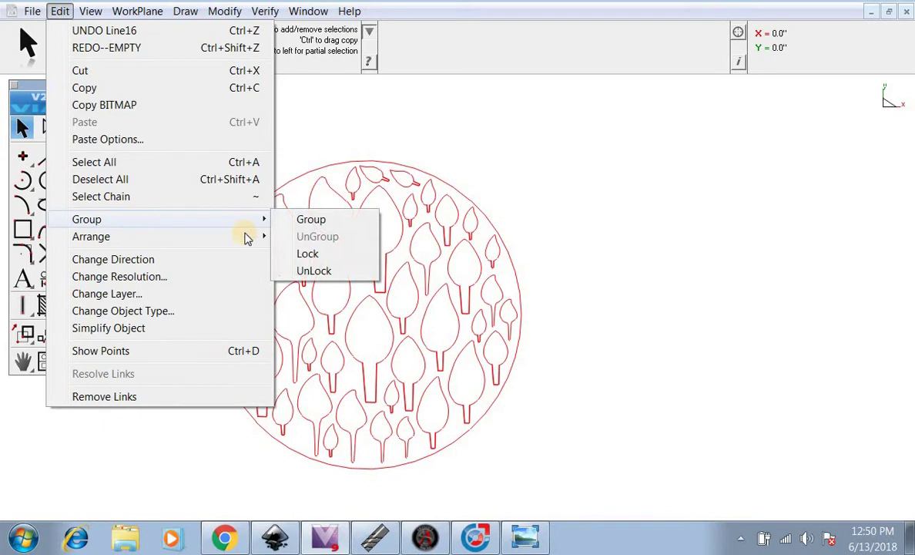
pyautogui.click(297, 220)
pyautogui.click(251, 181)
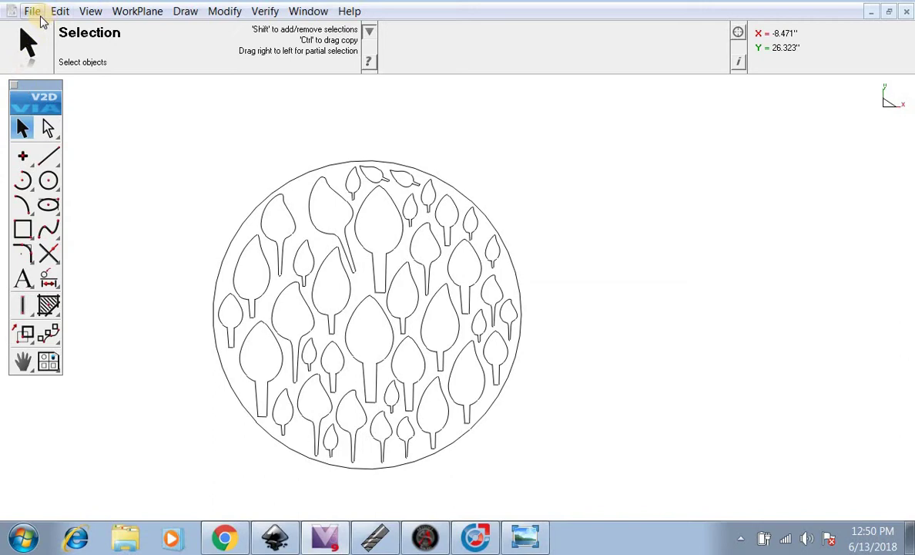
# Step: Export the drawing as a DXF R12 file in inches named 'leaves final'
pyautogui.click(34, 12)
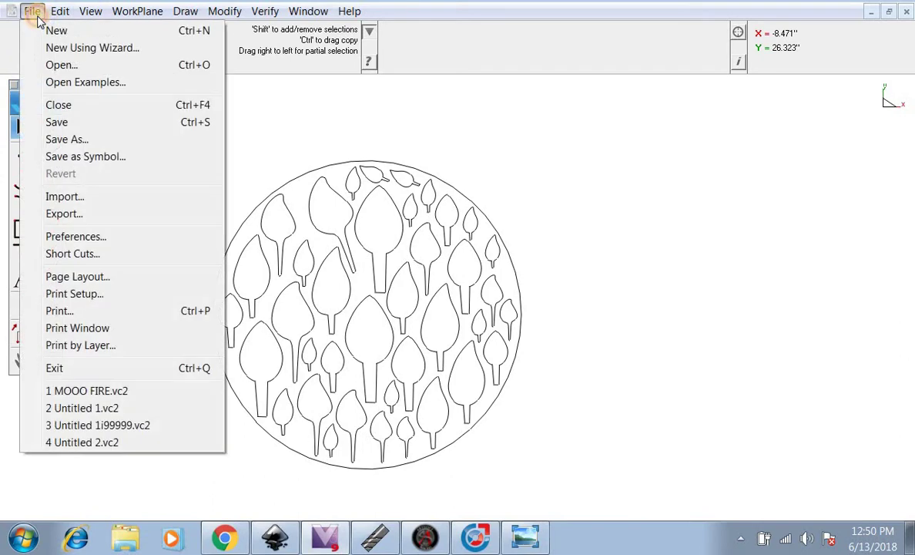
pyautogui.click(87, 219)
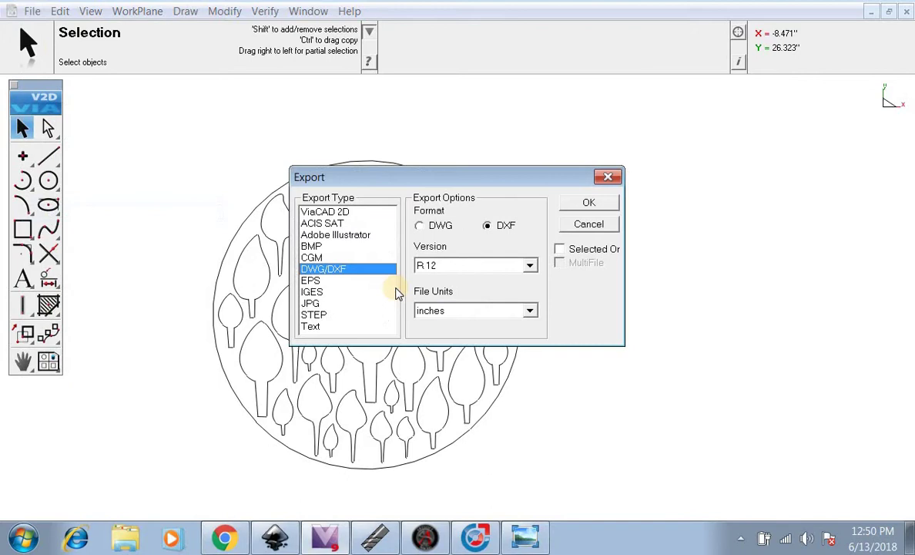
pyautogui.click(352, 266)
pyautogui.click(577, 207)
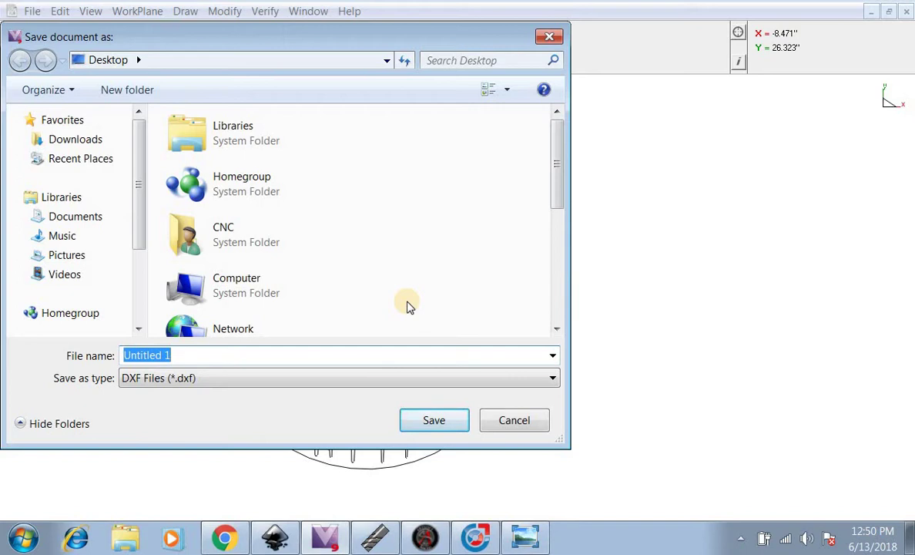
pyautogui.write('lea')
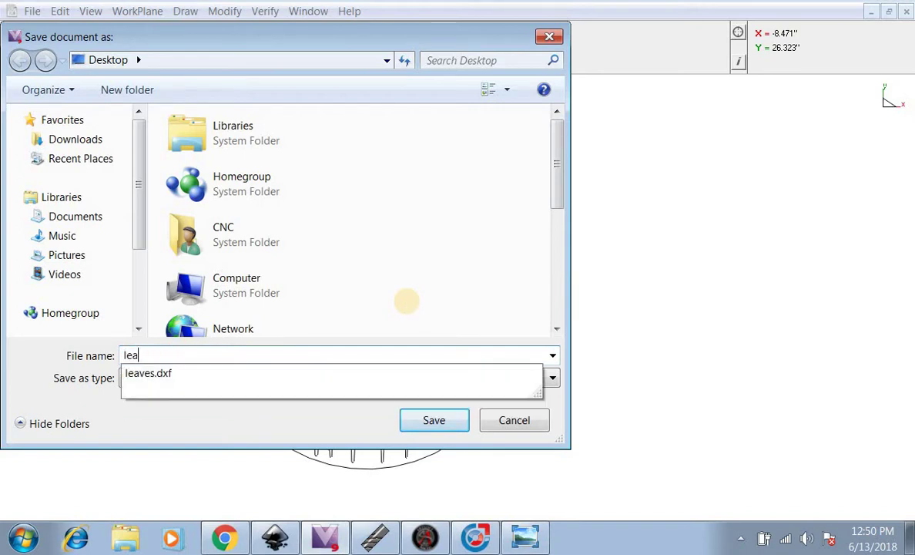
pyautogui.write('ves final')
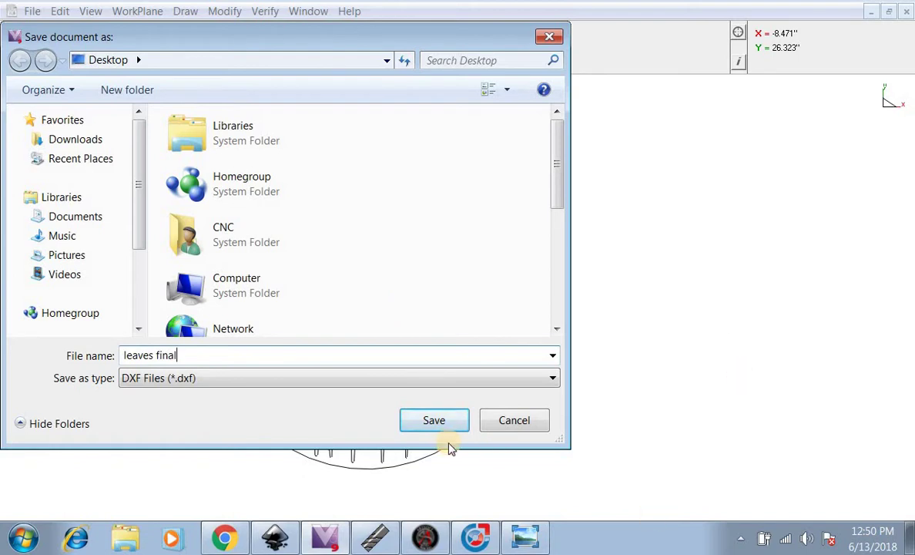
pyautogui.click(434, 421)
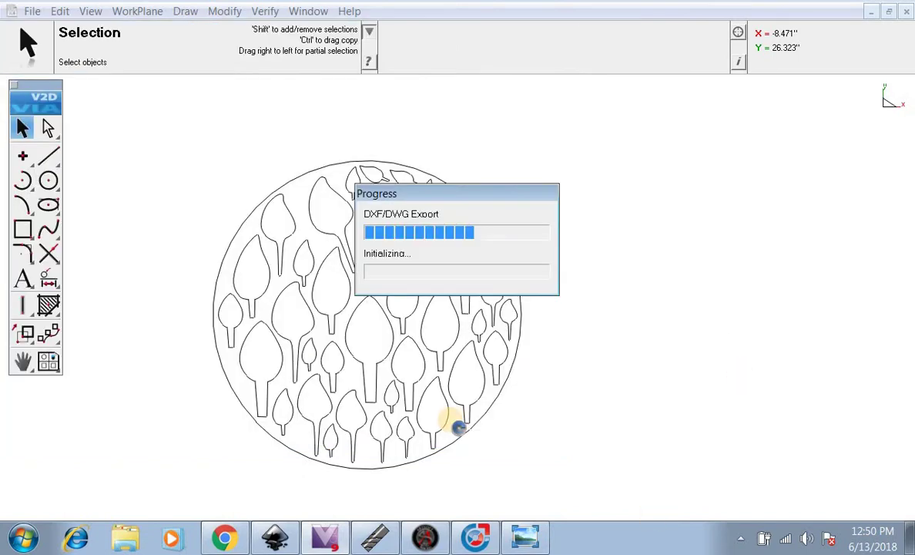
# Step: Switch to SheetCam and create a new part via File > New part
pyautogui.click(375, 540)
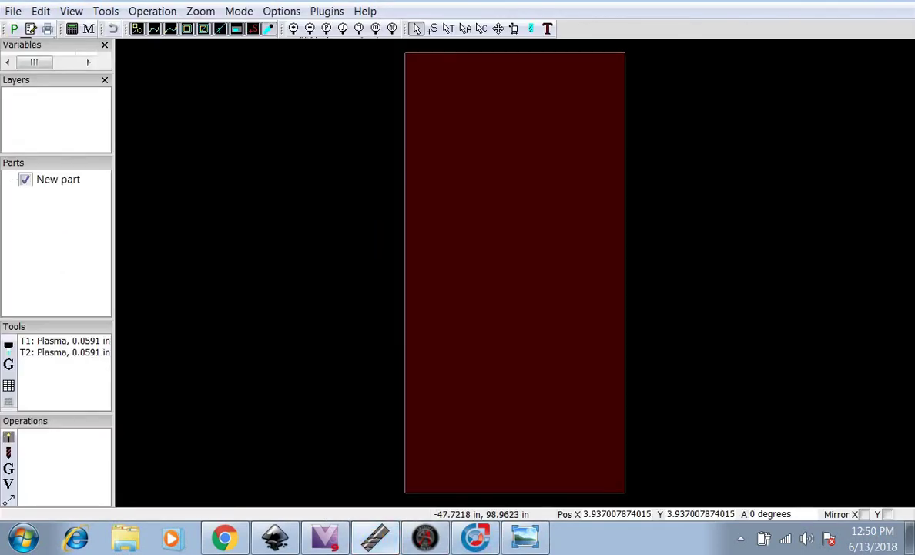
pyautogui.click(13, 14)
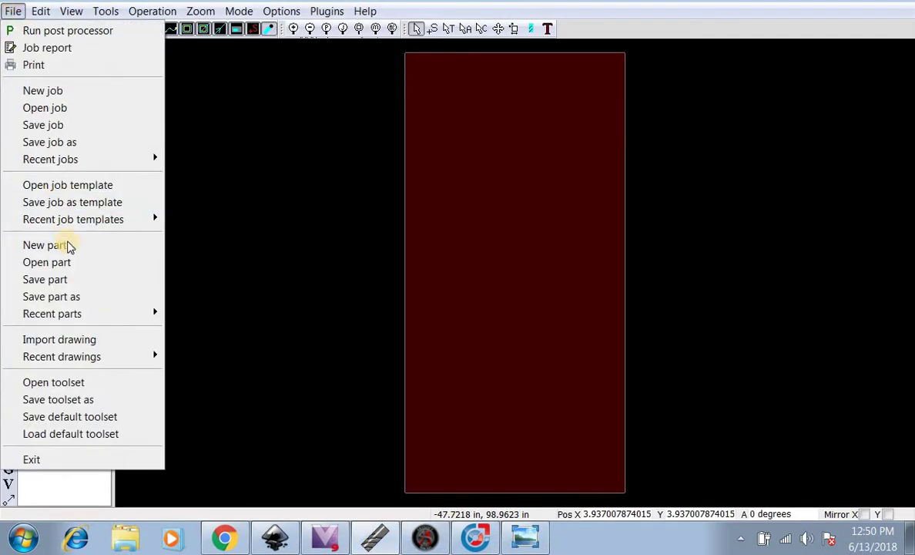
pyautogui.click(68, 246)
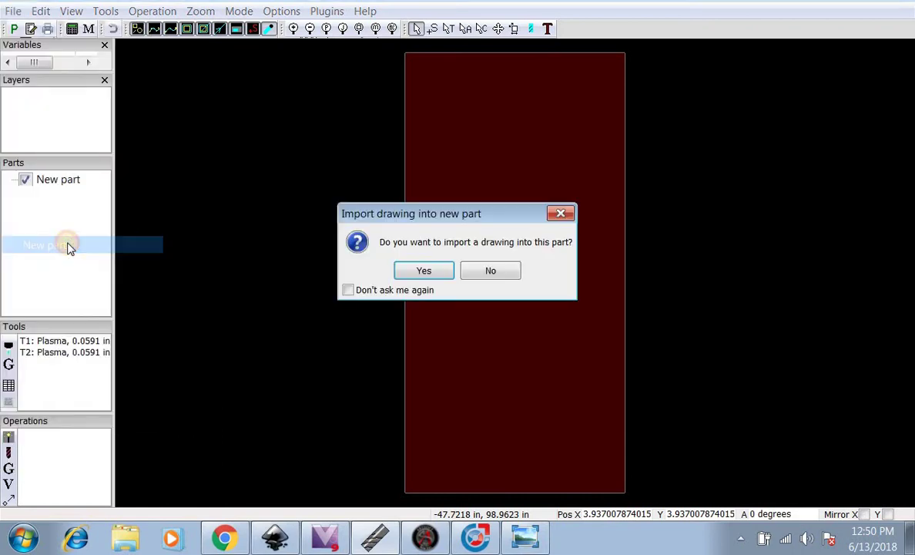
# Step: Import the 'leaves final' DXF into the new part with Inch scaling
pyautogui.click(423, 272)
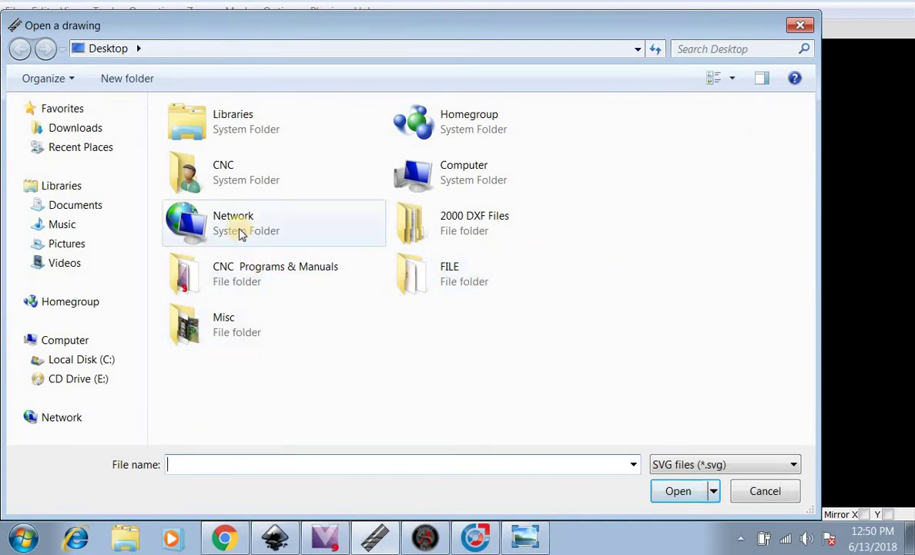
pyautogui.click(685, 465)
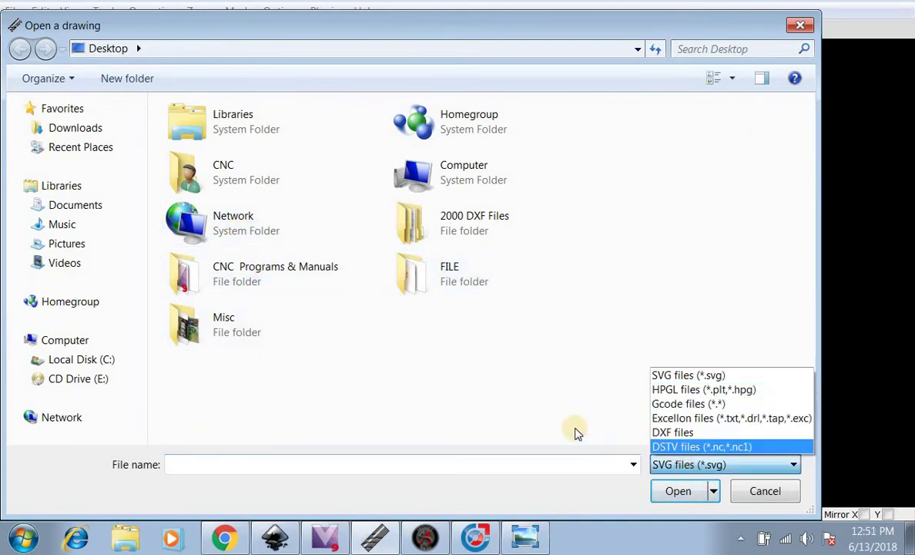
pyautogui.click(667, 433)
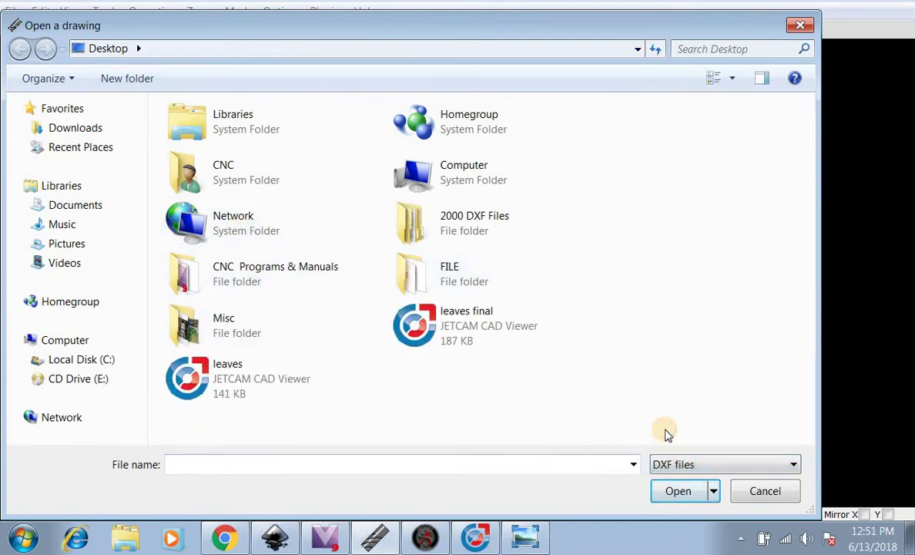
pyautogui.click(466, 342)
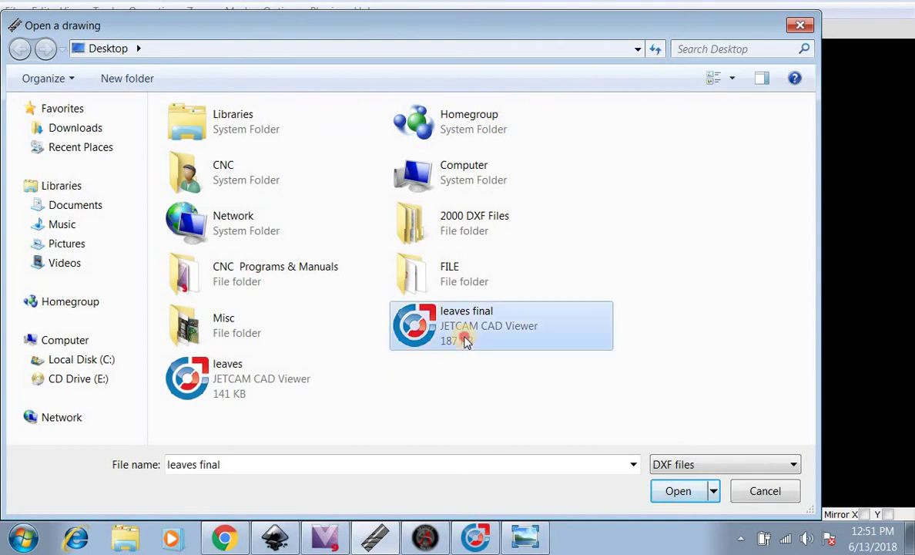
pyautogui.click(692, 495)
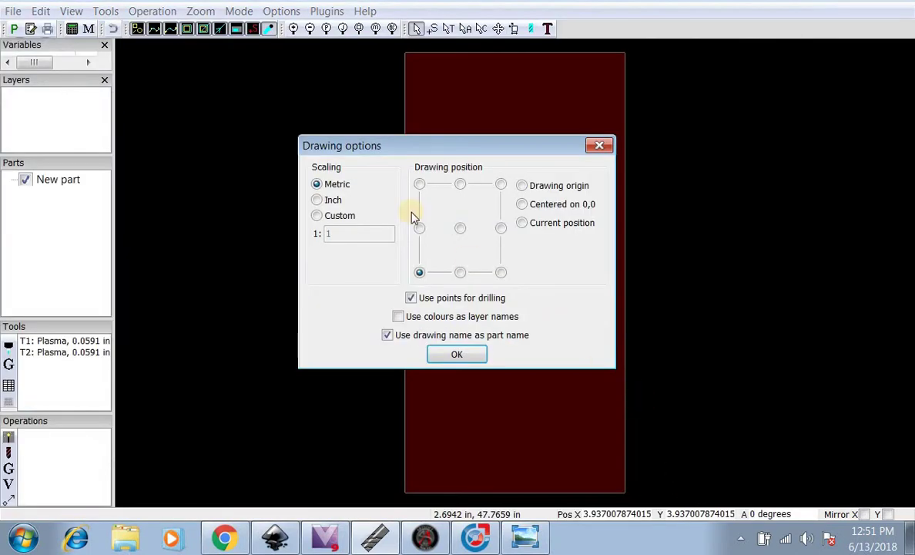
pyautogui.click(333, 202)
pyautogui.click(458, 355)
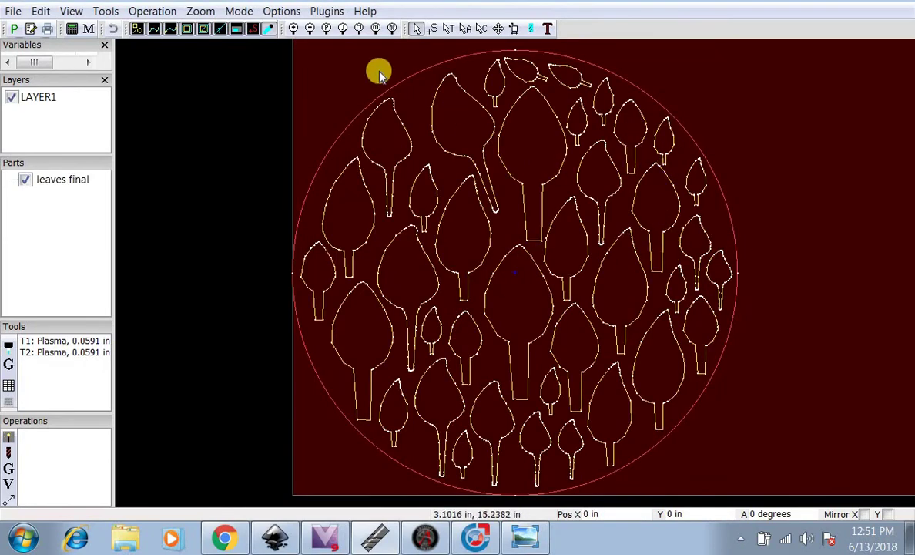
# Step: With Edit contours on, move the outer circle to a new layer named 'A new layer'
pyautogui.click(481, 31)
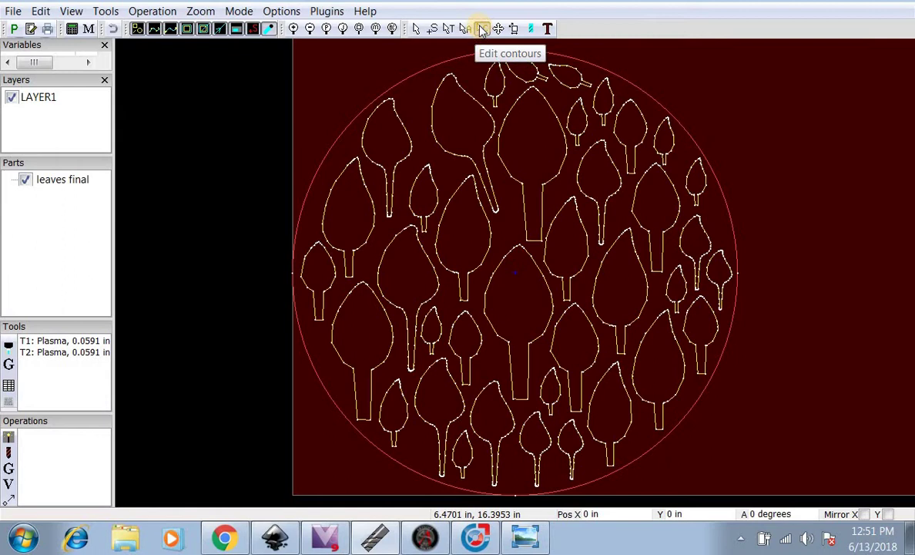
pyautogui.rightClick(433, 69)
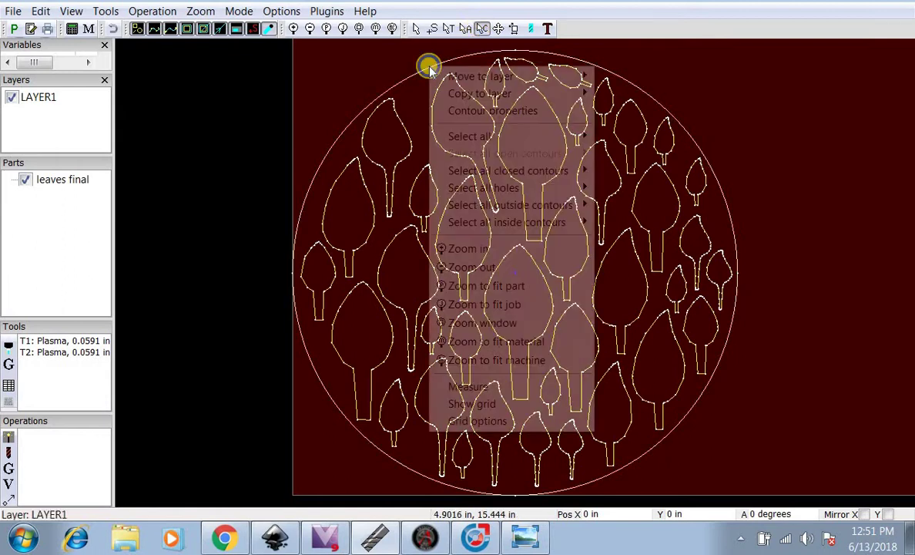
pyautogui.moveTo(497, 74)
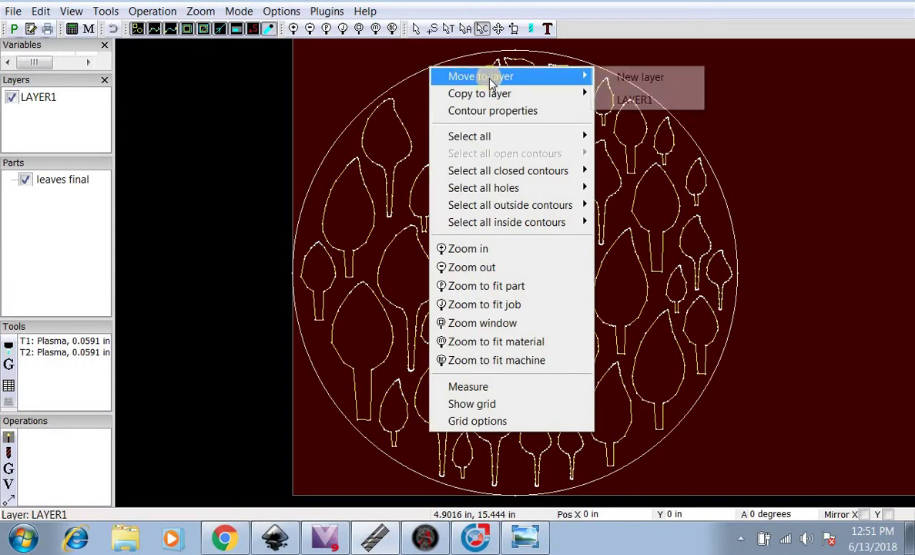
pyautogui.click(661, 81)
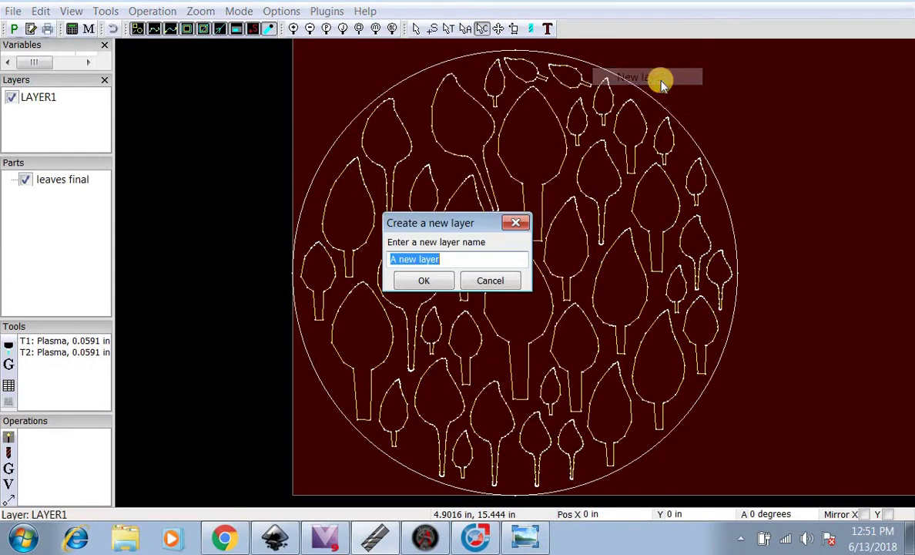
pyautogui.click(434, 282)
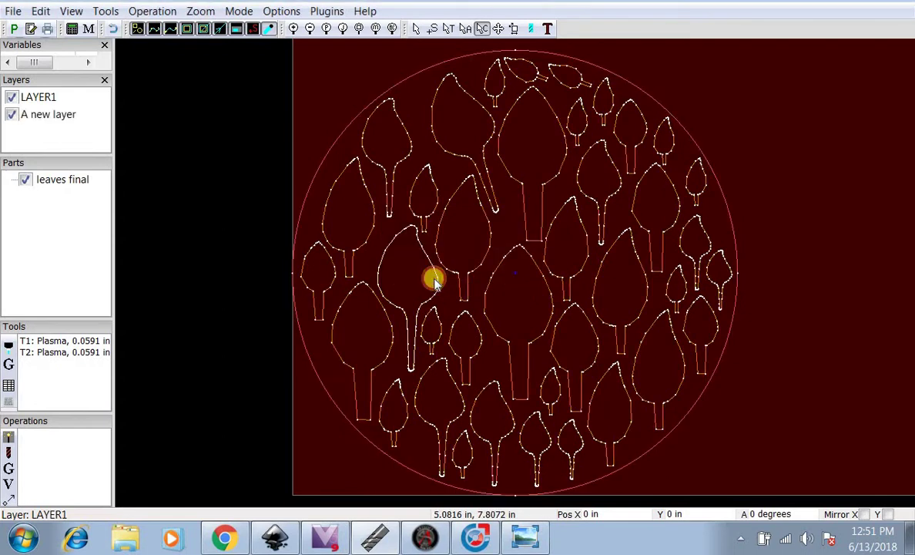
# Step: Create an Inside Offset jet cutting operation on LAYER1 at 100 ipm for the leaves
pyautogui.click(9, 439)
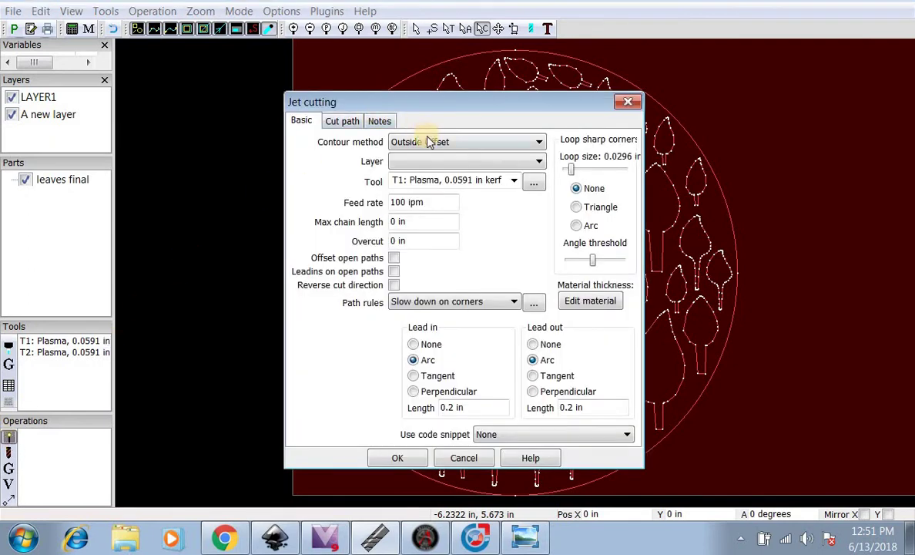
pyautogui.click(429, 147)
pyautogui.click(432, 157)
pyautogui.click(430, 161)
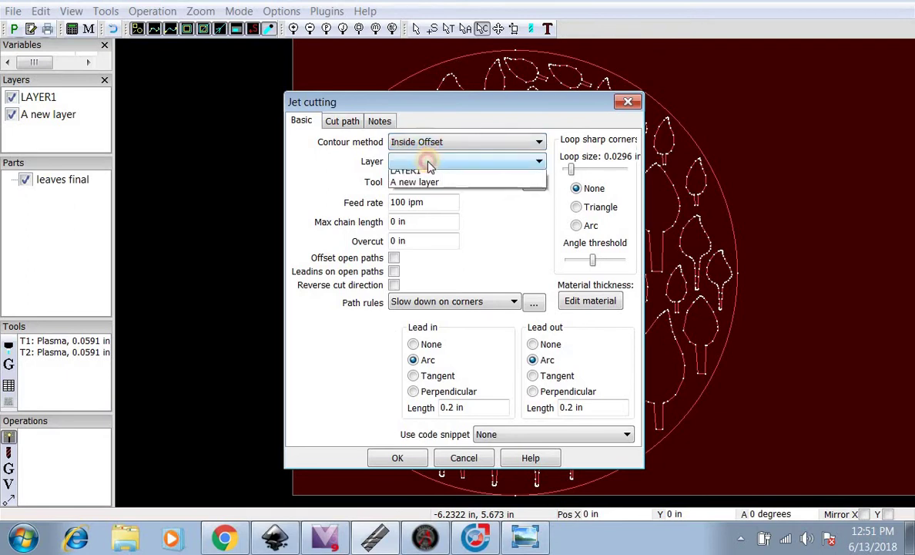
pyautogui.click(430, 177)
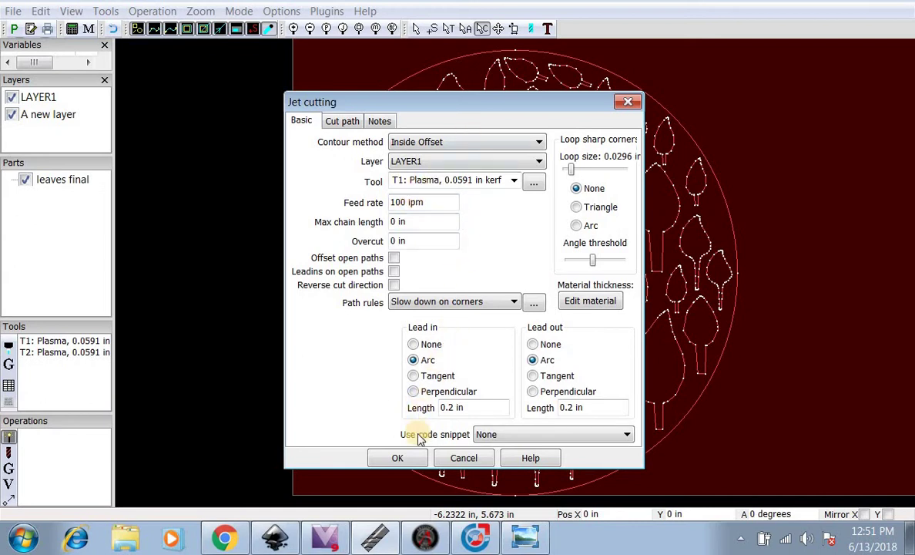
pyautogui.click(418, 461)
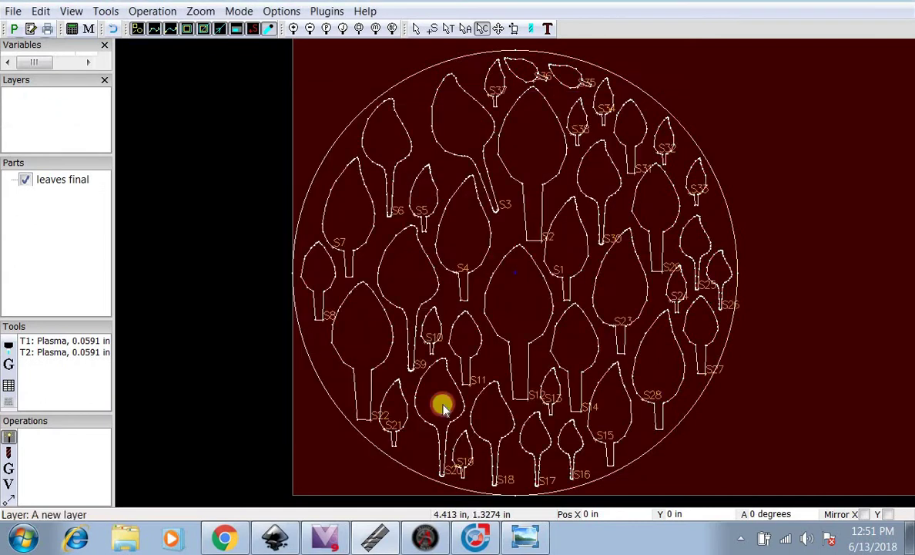
pyautogui.scroll(-2, 555, 249)
pyautogui.scroll(4, 555, 249)
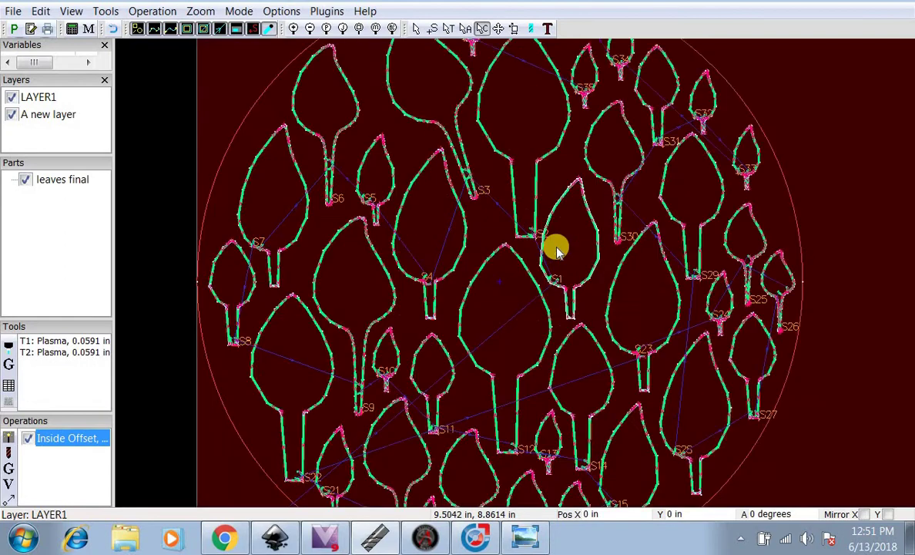
pyautogui.scroll(-1, 598, 261)
pyautogui.scroll(-3, 599, 261)
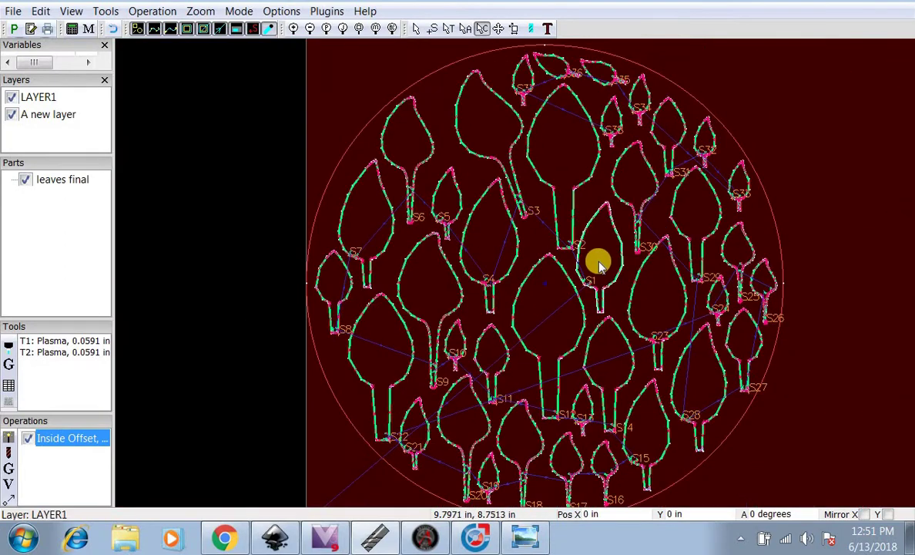
# Step: Create an Outside Offset jet cutting operation on 'A new layer' for the outer circle
pyautogui.click(10, 441)
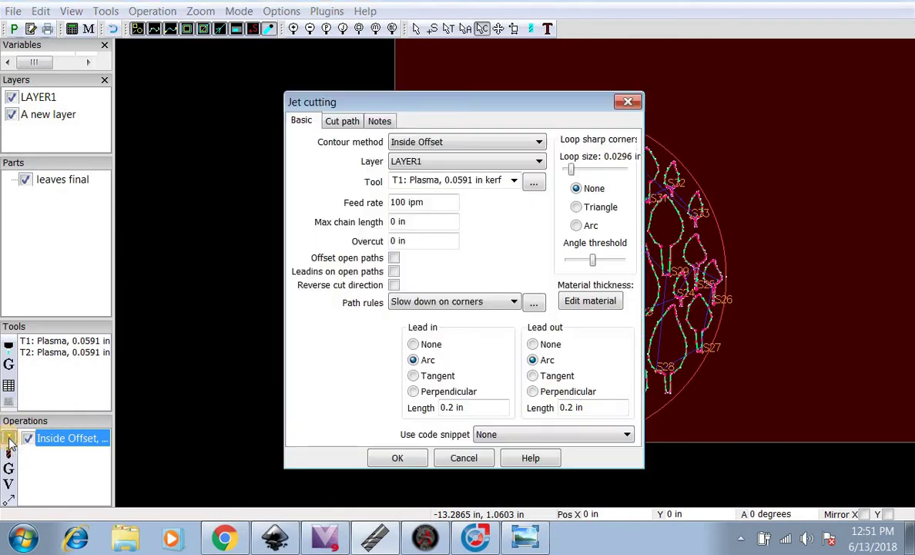
pyautogui.click(434, 142)
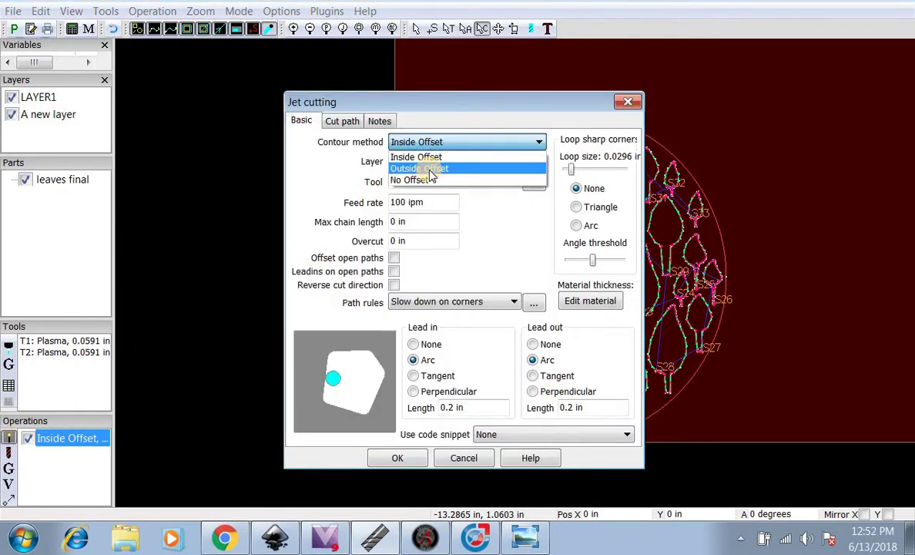
pyautogui.click(432, 169)
pyautogui.click(431, 162)
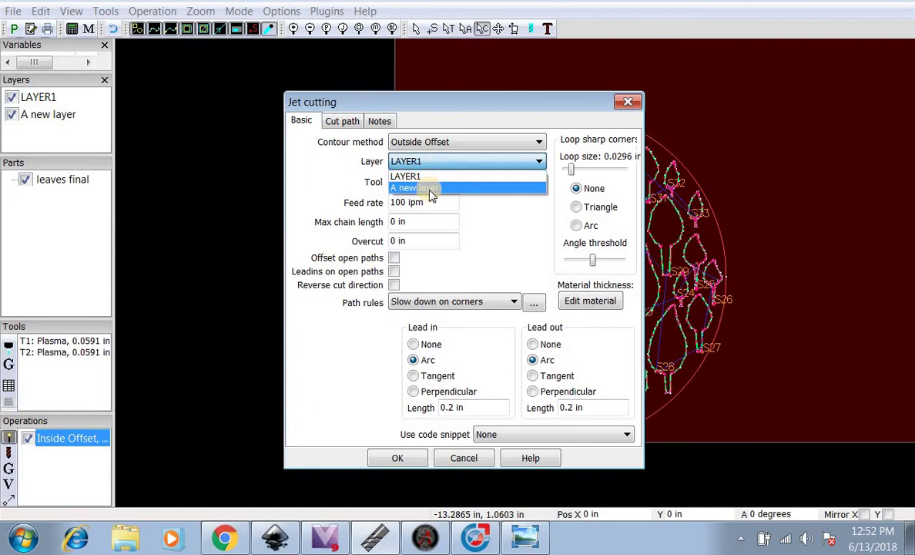
pyautogui.click(424, 188)
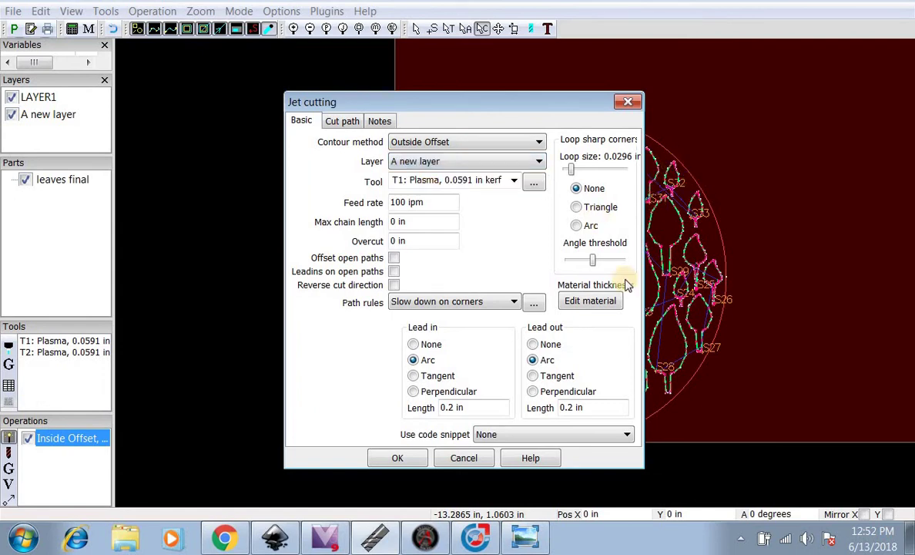
pyautogui.click(402, 458)
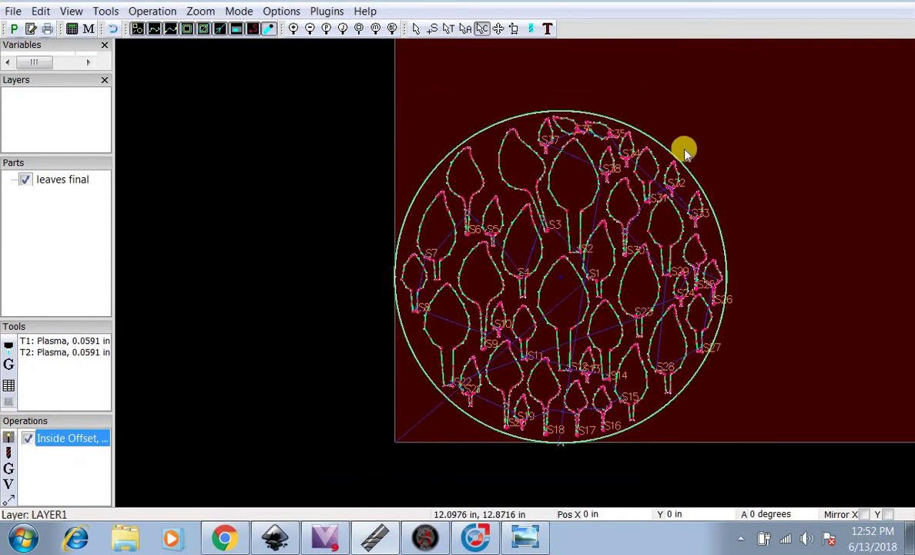
pyautogui.scroll(3, 699, 168)
pyautogui.scroll(-5, 699, 168)
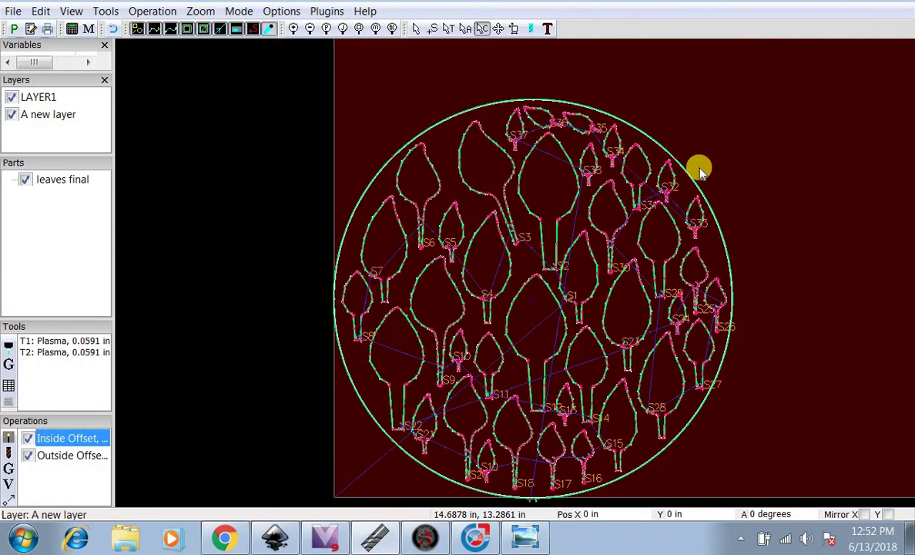
# Step: Post both offset operations as 'leaves final.tap' on the Desktop and close the post-processor report
pyautogui.click(13, 31)
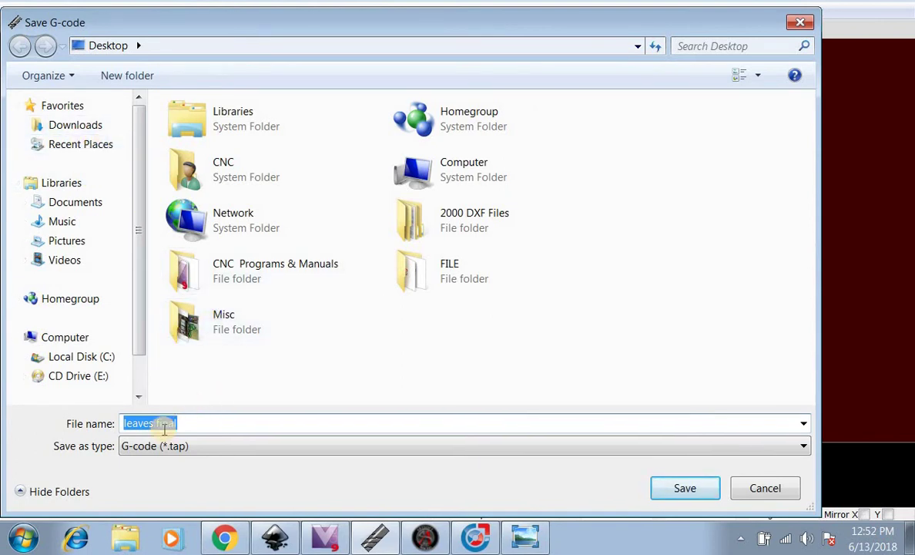
pyautogui.click(682, 490)
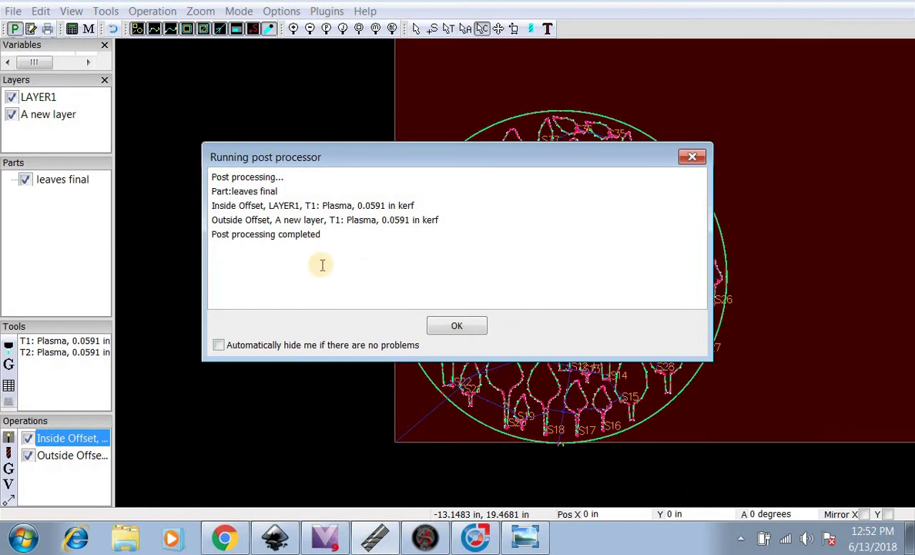
pyautogui.click(451, 326)
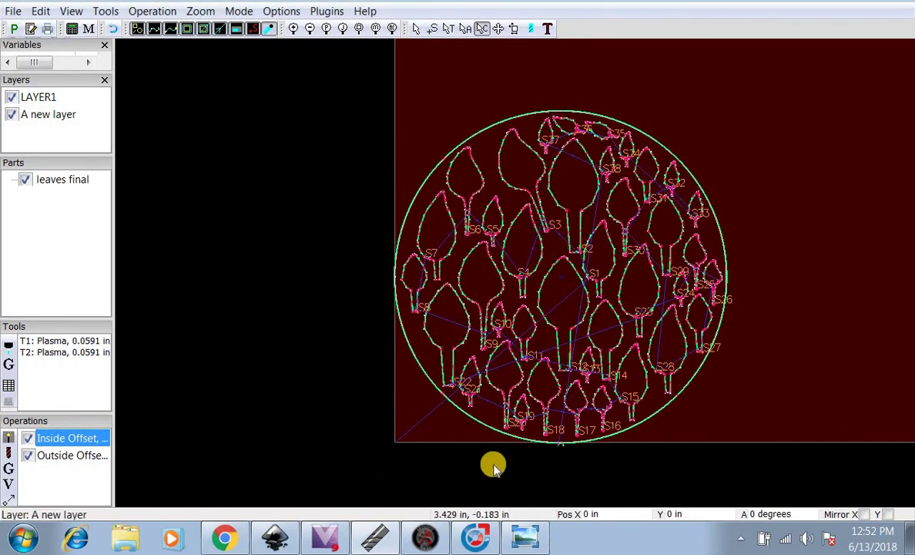
# Step: In Mach3, load 'leaves final.tap' from the Desktop to show the leaf-circle toolpath
pyautogui.click(427, 543)
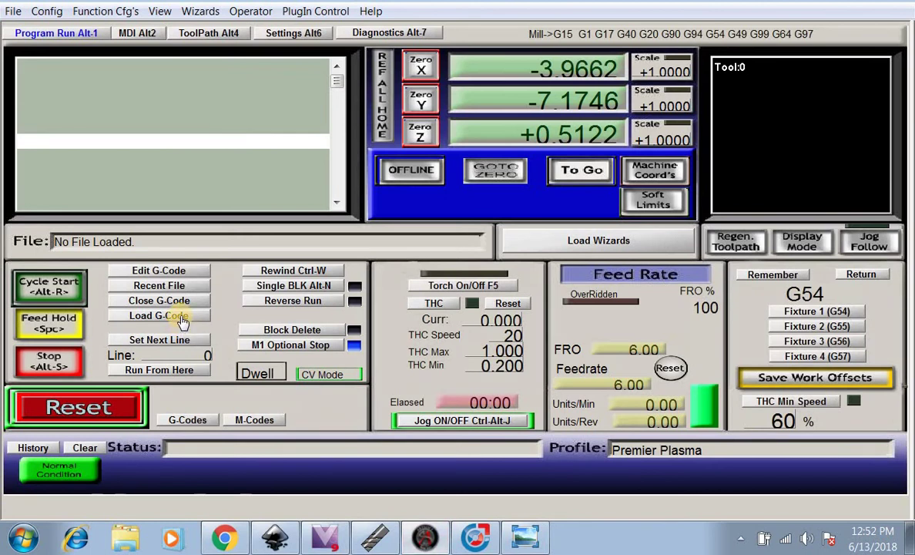
pyautogui.click(182, 319)
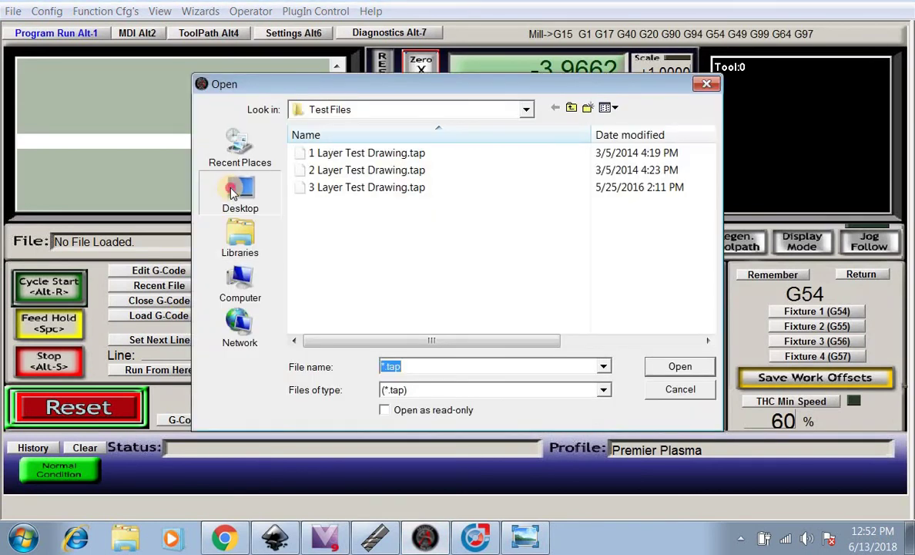
pyautogui.click(231, 193)
pyautogui.moveTo(710, 210); pyautogui.dragTo(713, 220)
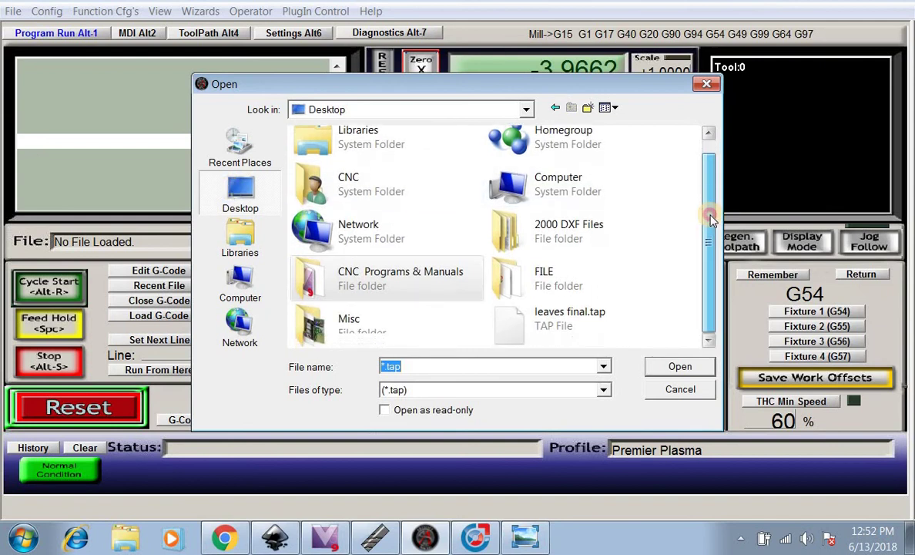
pyautogui.click(579, 330)
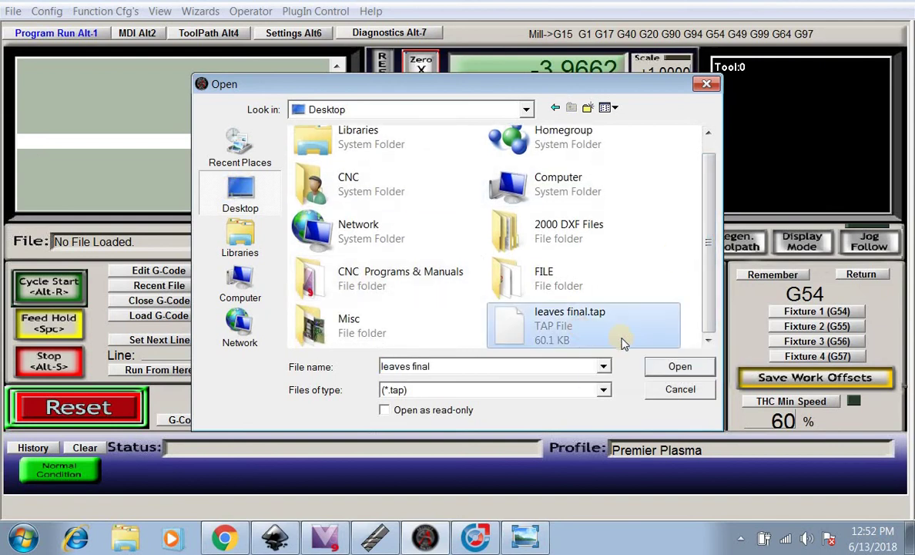
pyautogui.click(661, 368)
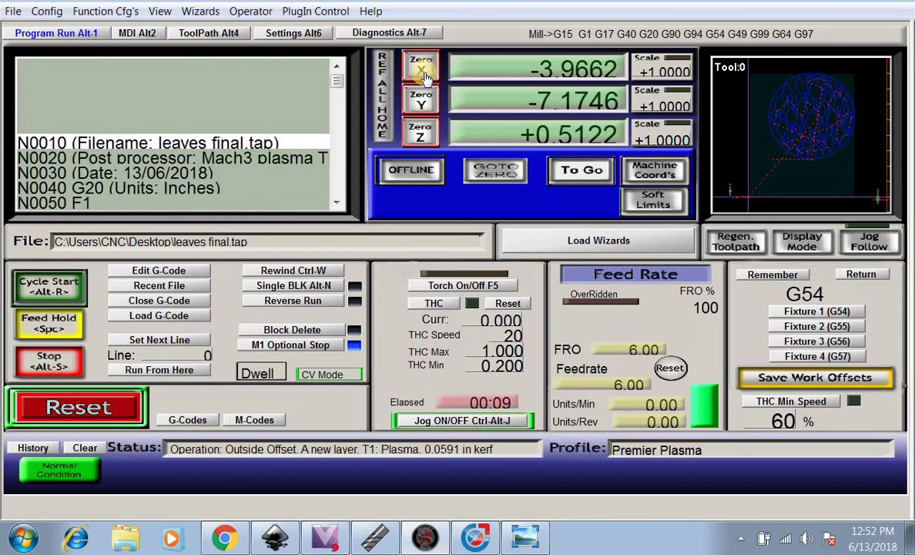
# Step: Jog the torch along Y and X, zero X, Y and Z, then start the program and dismiss the error
pyautogui.press('Up')
pyautogui.press('Right')
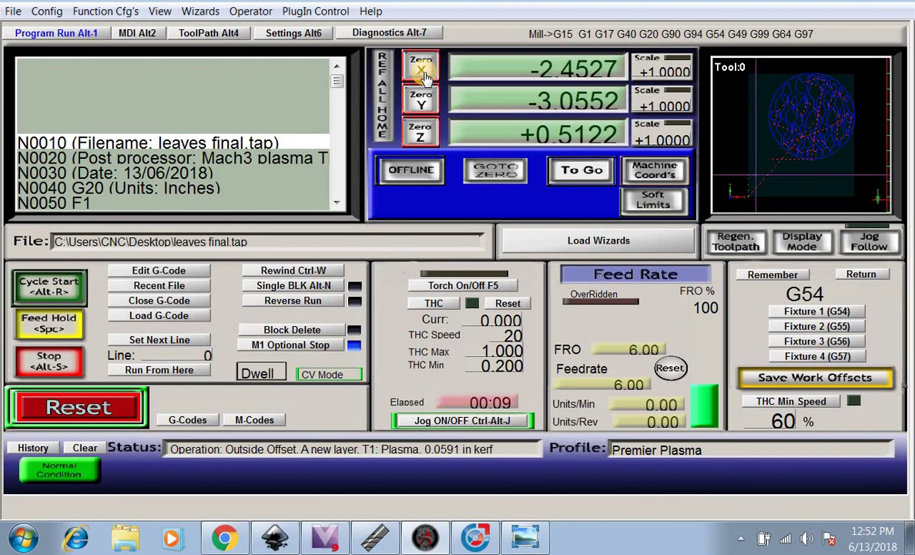
pyautogui.click(422, 69)
pyautogui.click(420, 101)
pyautogui.click(420, 136)
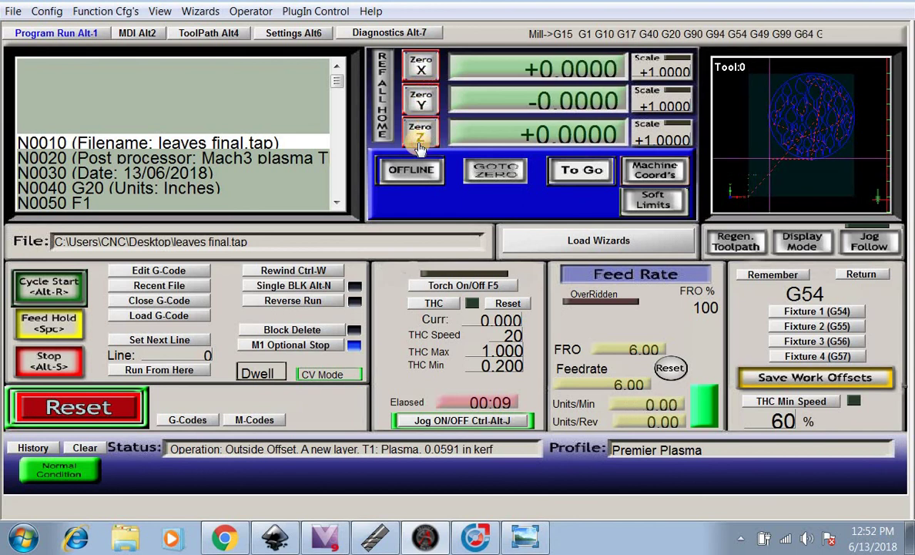
pyautogui.click(51, 287)
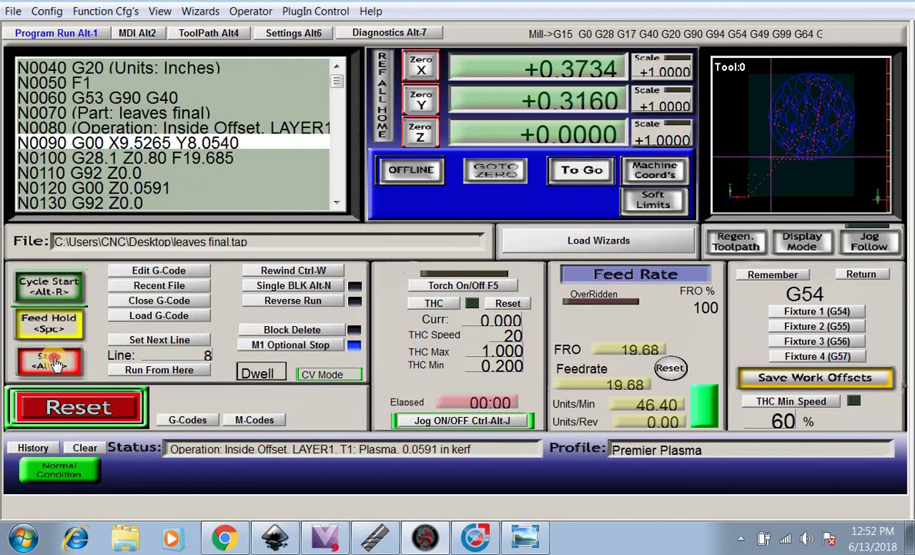
pyautogui.click(484, 315)
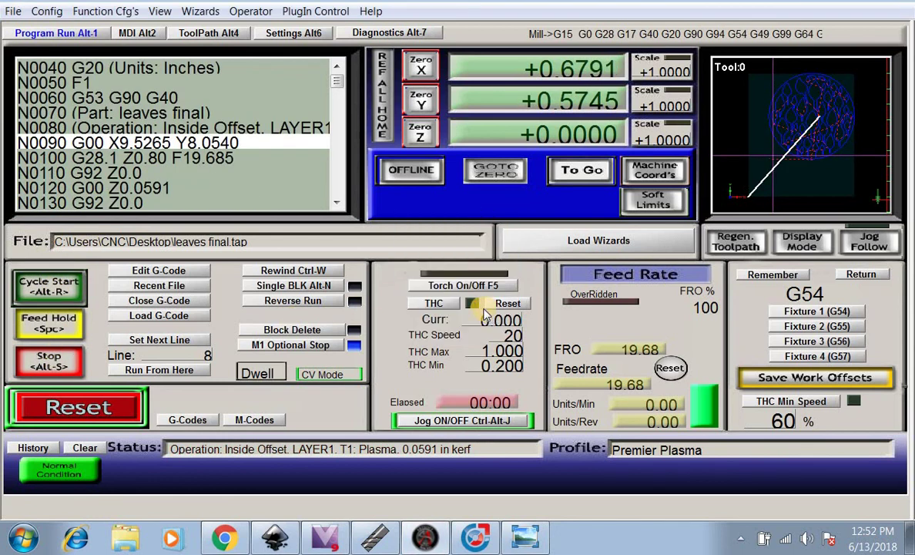